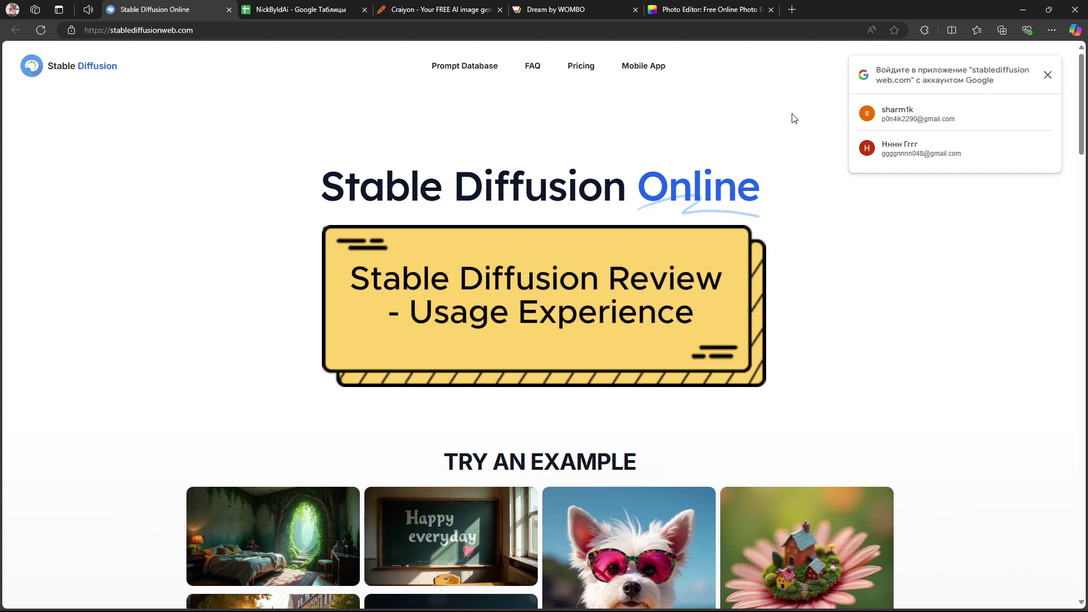
# Close the 'Sign in with Google' popup in the top-right corner of the homepage.
pyautogui.click(1047, 75)
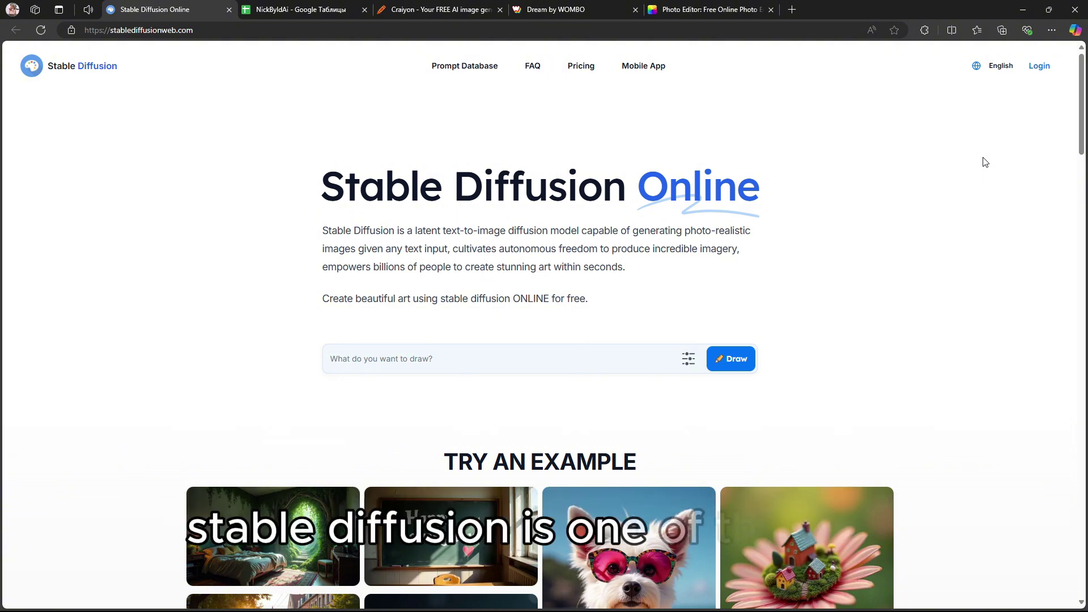
pyautogui.scroll(-2, 982, 157)
pyautogui.scroll(-3, 981, 158)
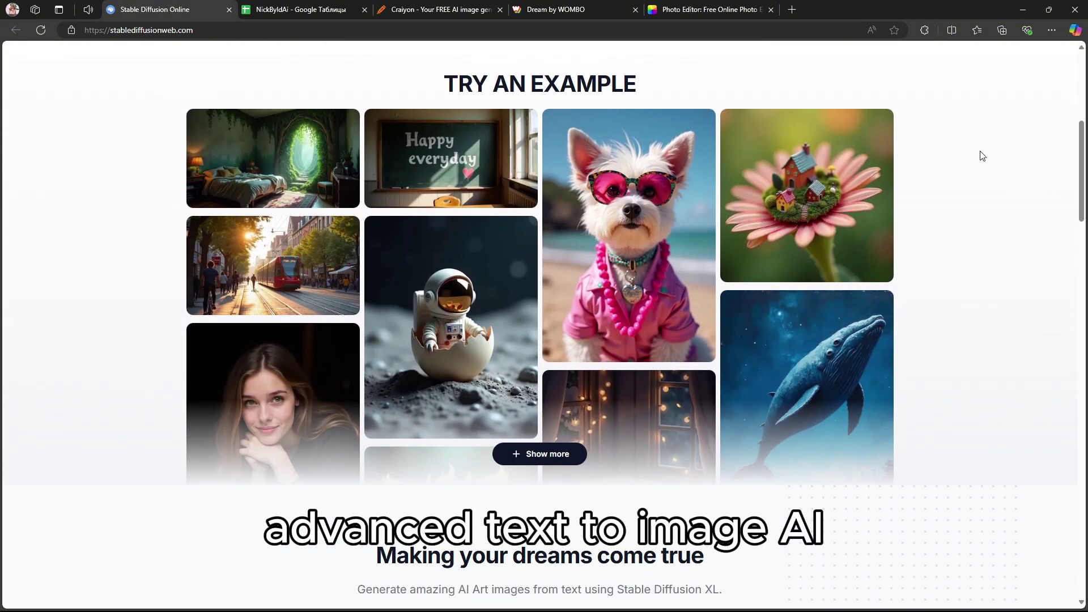
# Expand the homepage example image grid with 'Show more'.
pyautogui.click(557, 452)
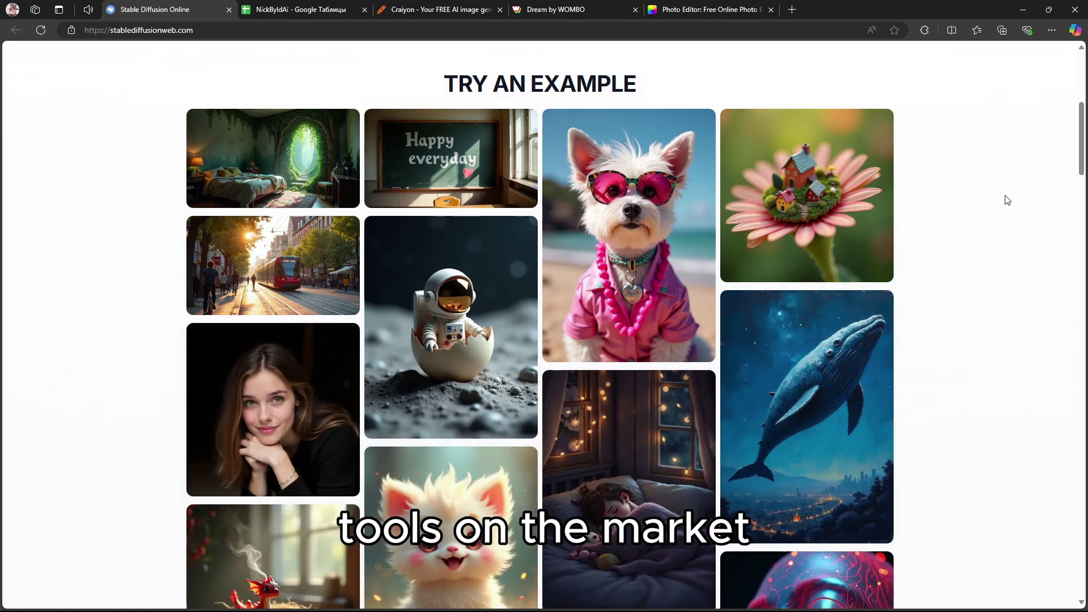
pyautogui.scroll(-5, 1007, 201)
pyautogui.scroll(-2, 1004, 198)
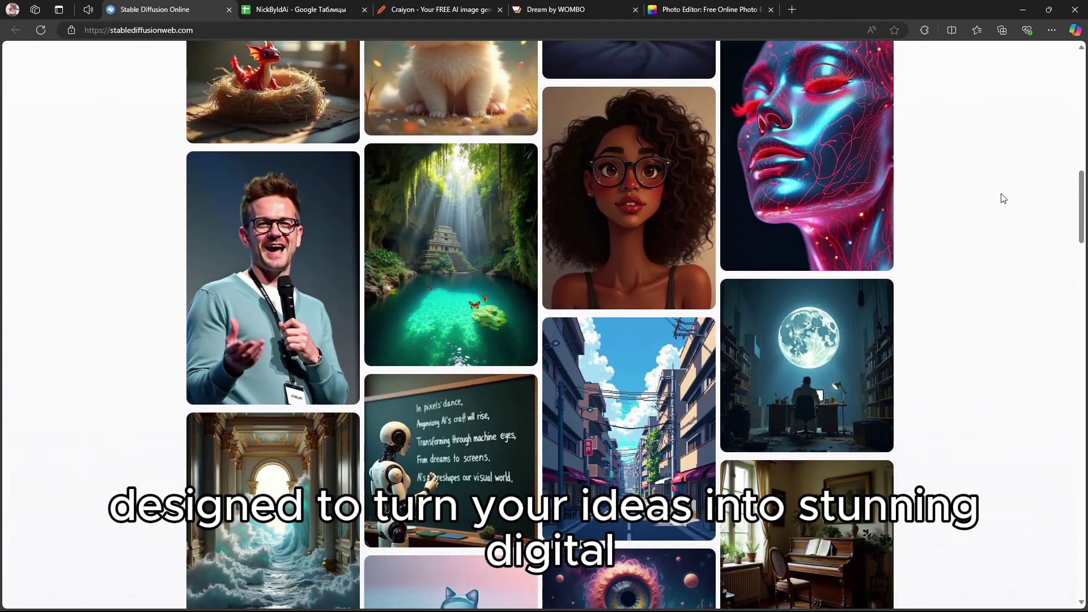
pyautogui.scroll(-2, 1004, 198)
pyautogui.scroll(-5, 1004, 198)
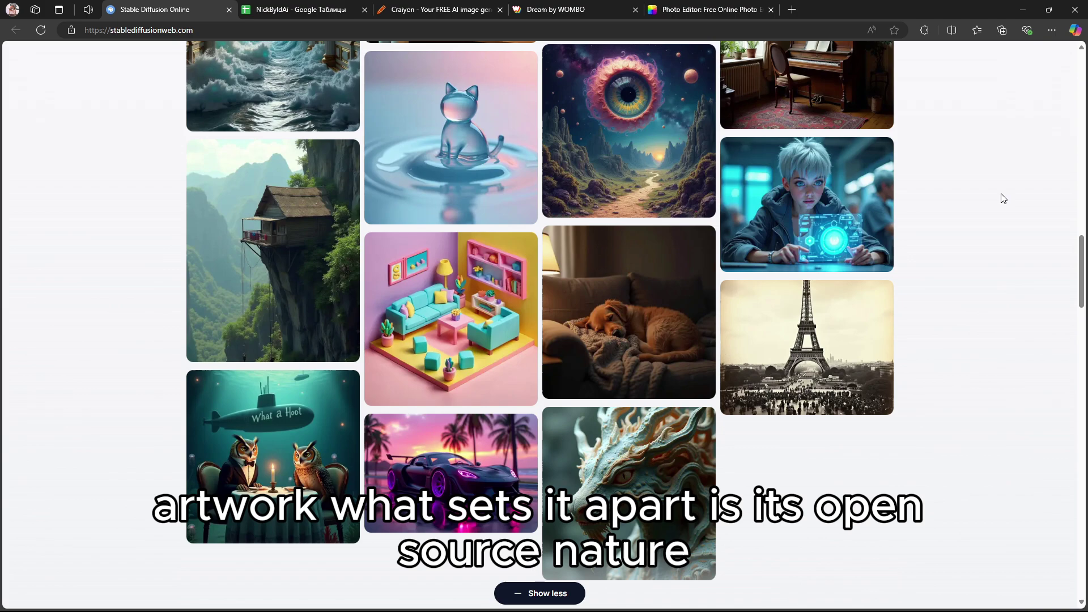
pyautogui.scroll(-4, 1003, 199)
pyautogui.scroll(-4, 1004, 198)
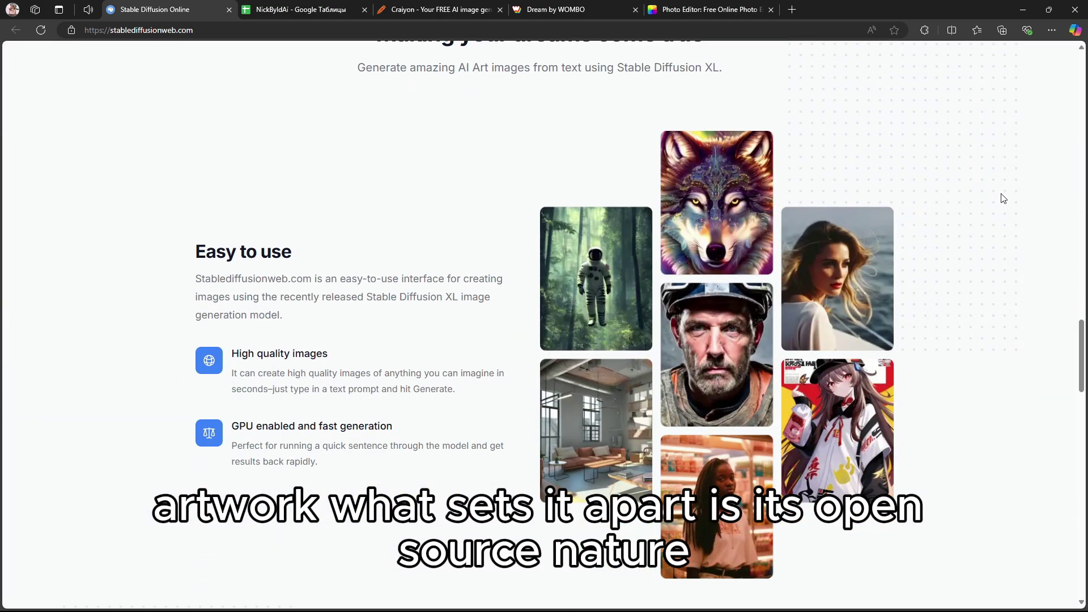
pyautogui.scroll(-3, 1004, 198)
pyautogui.scroll(-4, 1003, 199)
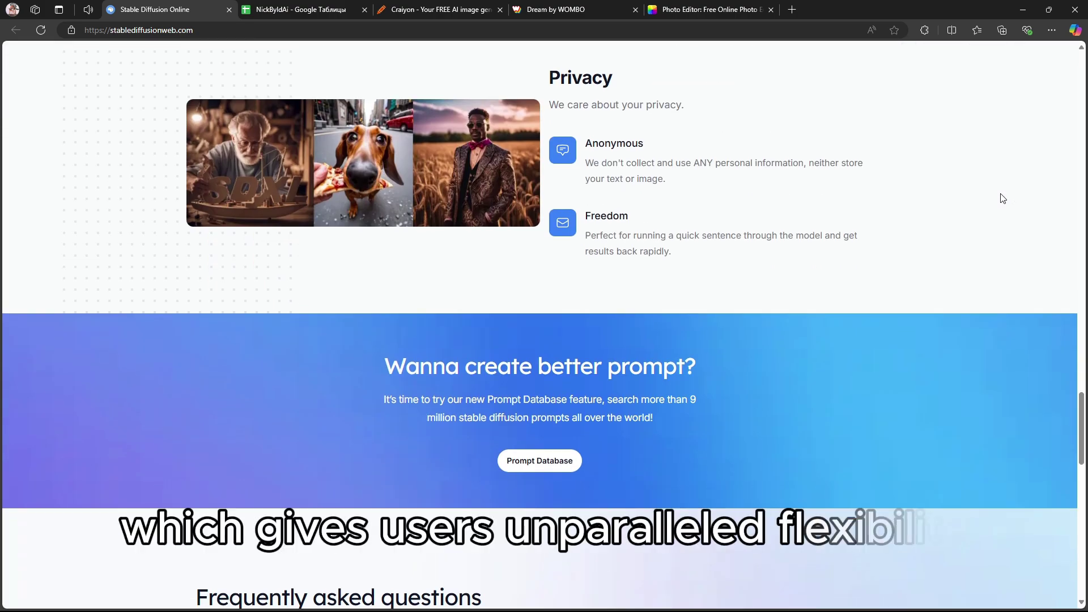
pyautogui.scroll(-4, 1004, 199)
pyautogui.scroll(-3, 1003, 198)
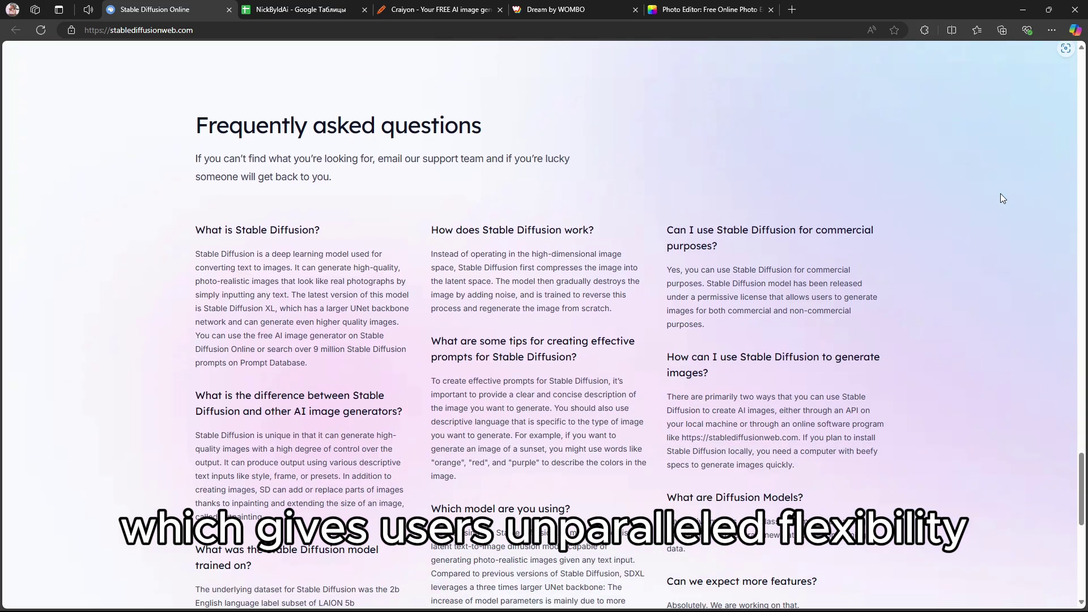
pyautogui.scroll(-4, 1002, 197)
pyautogui.scroll(-4, 1001, 198)
pyautogui.scroll(-2, 1001, 199)
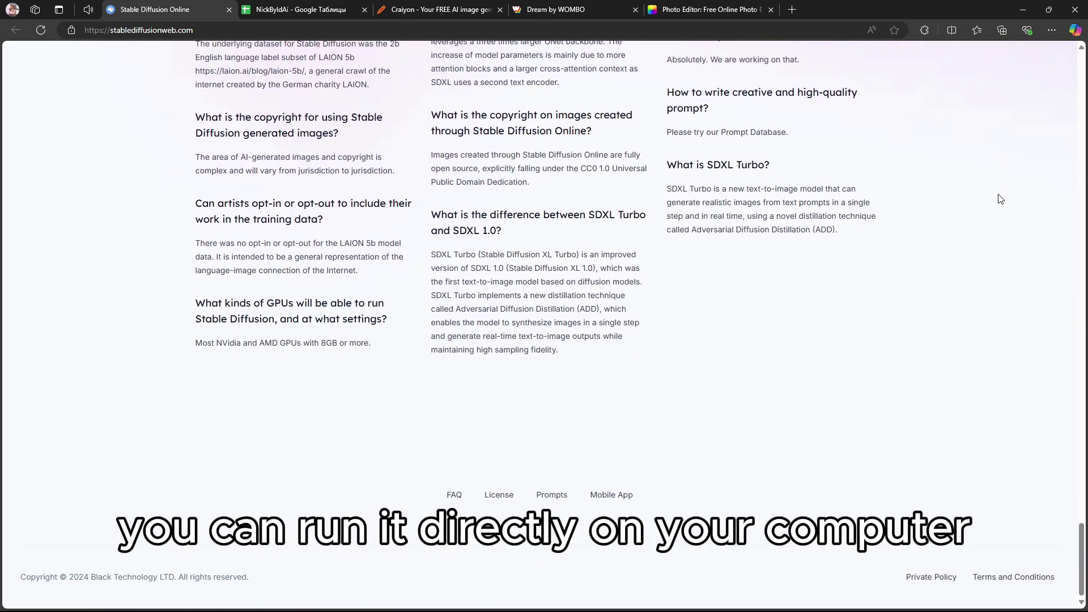
pyautogui.scroll(-2, 988, 206)
pyautogui.scroll(6, 989, 206)
pyautogui.scroll(6, 981, 263)
pyautogui.scroll(5, 981, 263)
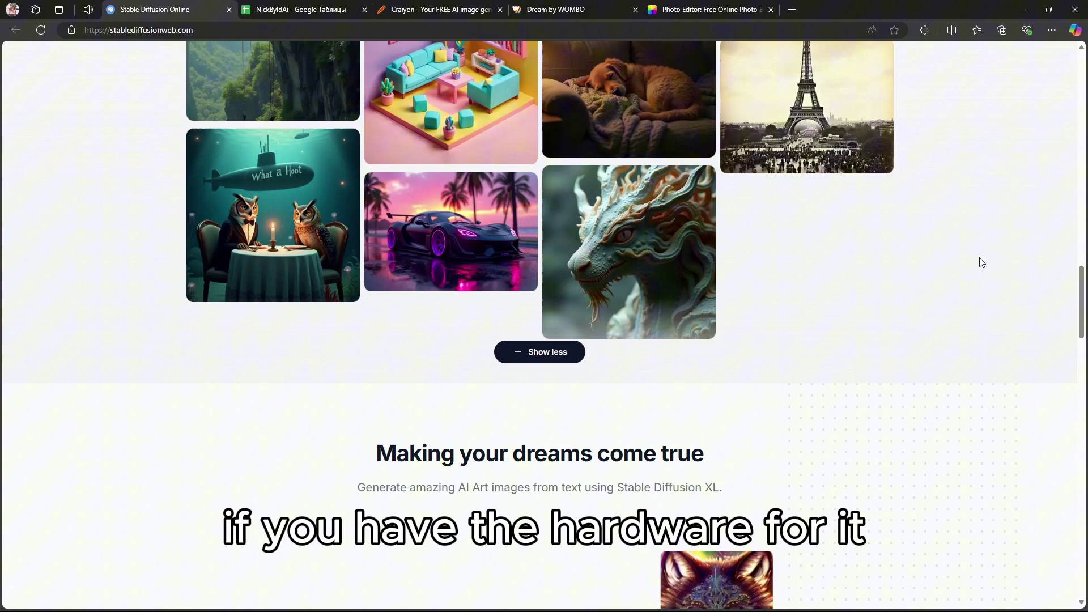
pyautogui.scroll(4, 981, 263)
pyautogui.scroll(6, 981, 263)
pyautogui.scroll(6, 982, 262)
pyautogui.scroll(3, 981, 263)
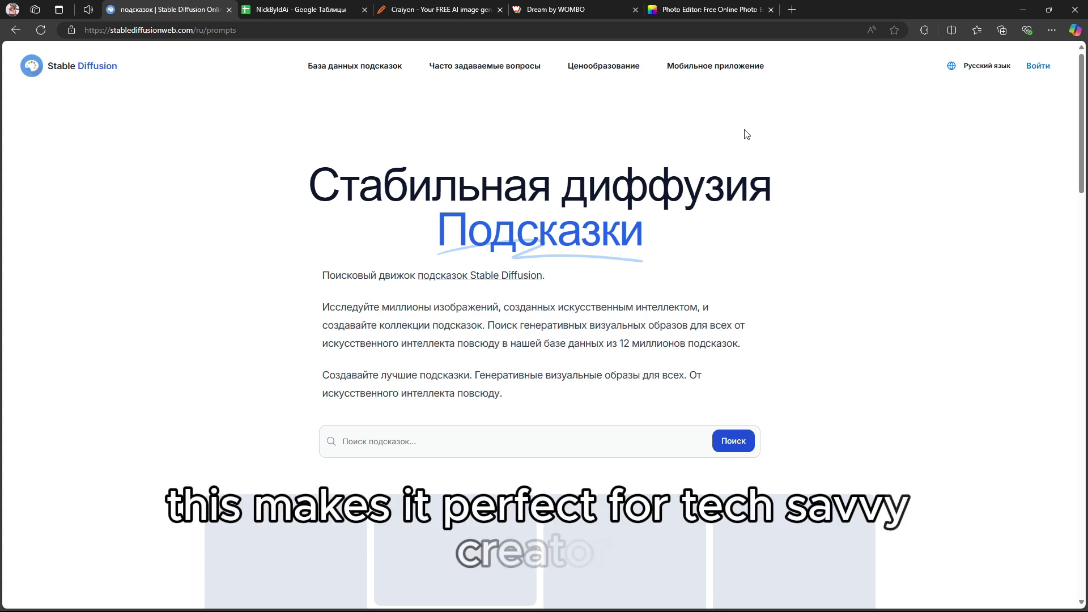
# Set the site language to English and run a prompt database search for 'god'.
pyautogui.click(954, 67)
pyautogui.click(968, 92)
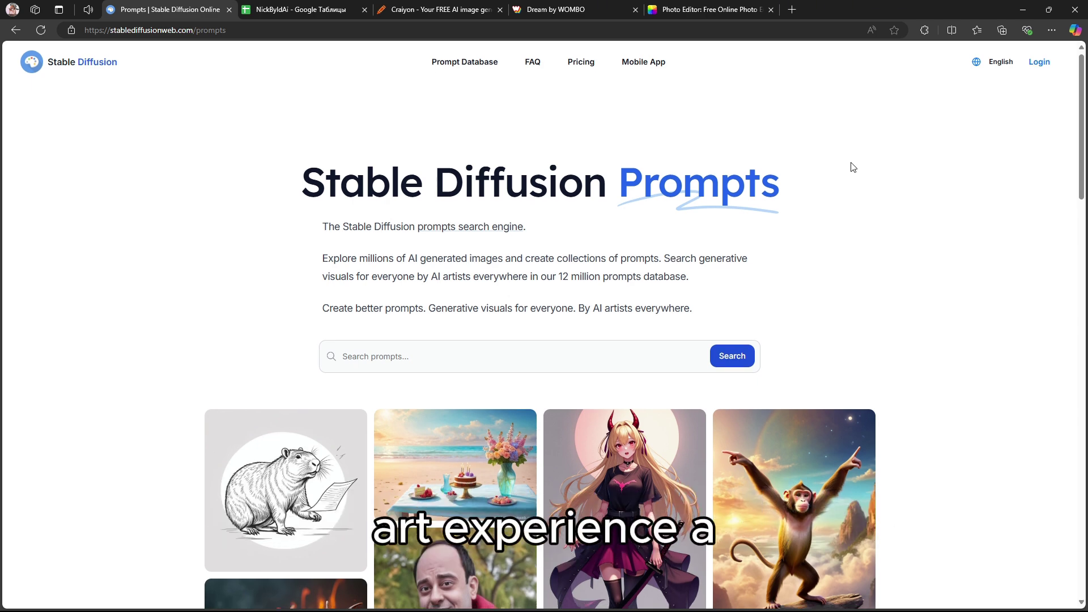
pyautogui.scroll(-4, 857, 162)
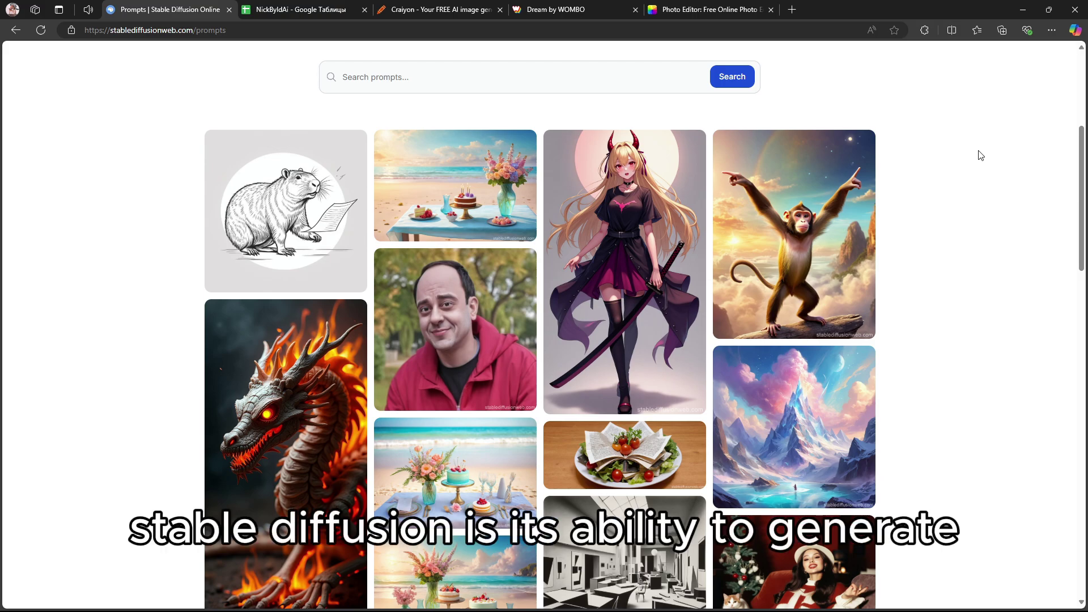
pyautogui.scroll(-5, 994, 147)
pyautogui.scroll(-5, 977, 159)
pyautogui.scroll(5, 978, 160)
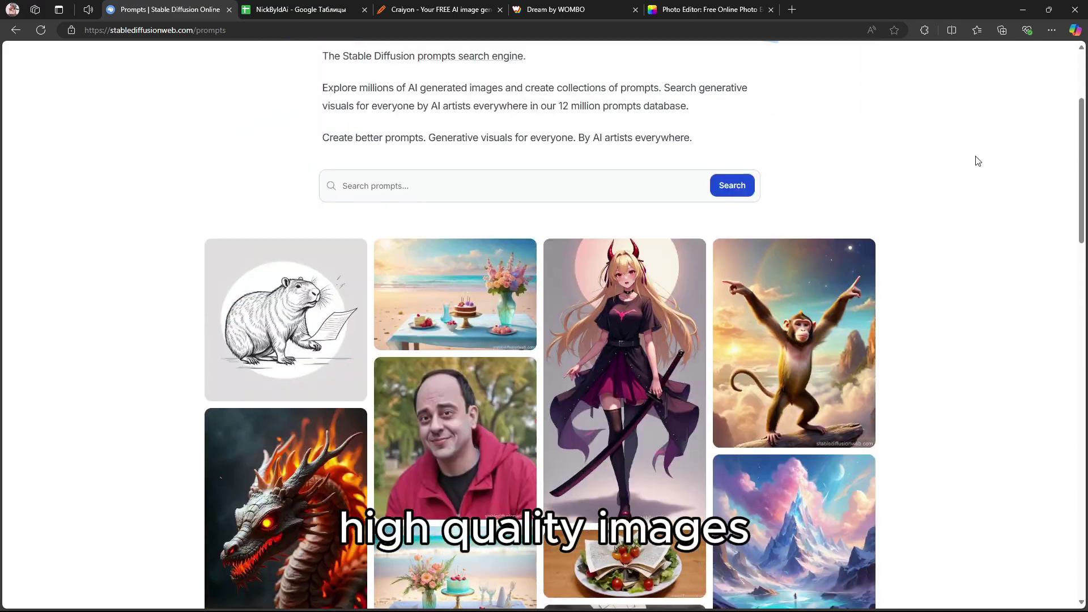
pyautogui.scroll(5, 978, 159)
pyautogui.click(411, 265)
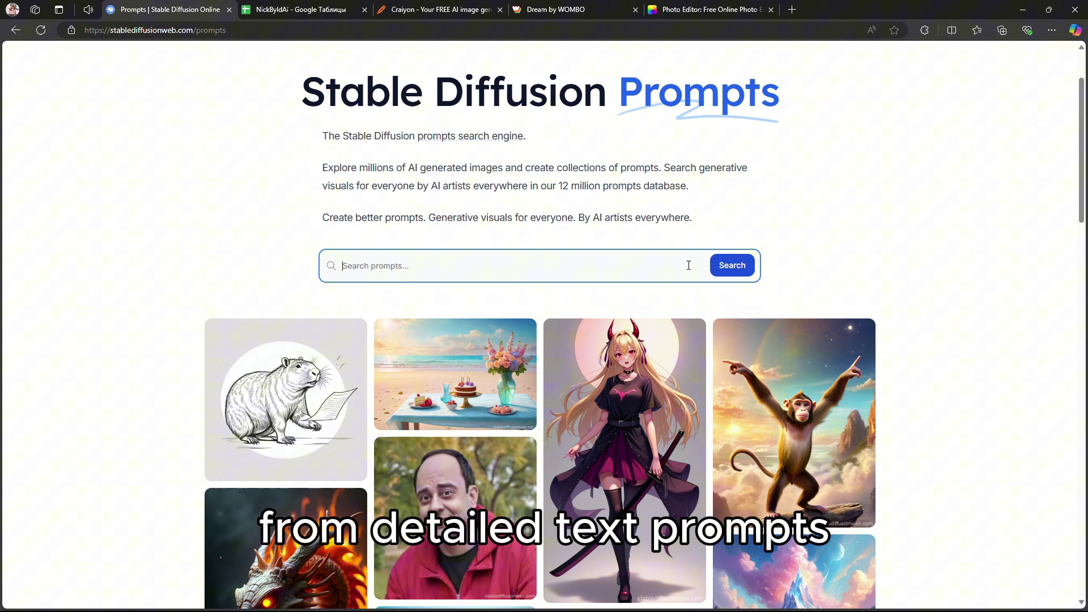
pyautogui.write('gd')
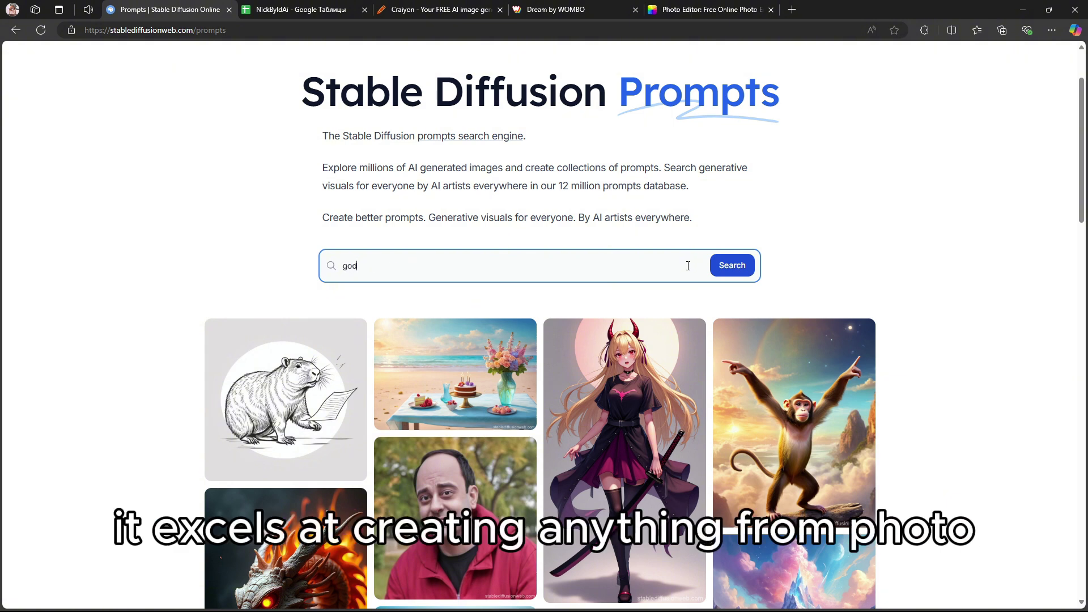
pyautogui.click(747, 266)
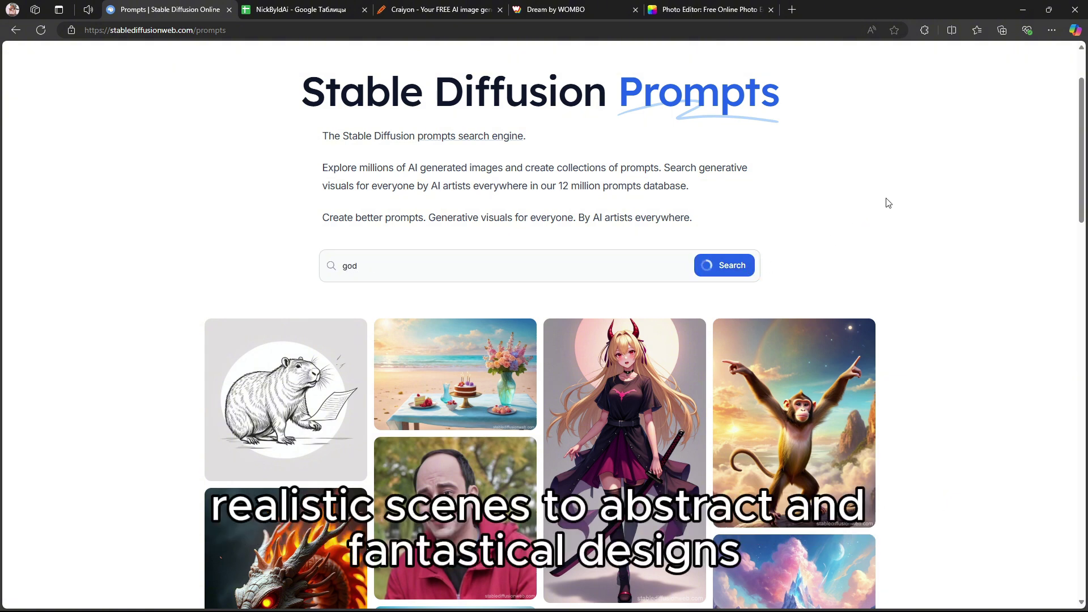
pyautogui.scroll(-2, 908, 195)
pyautogui.scroll(-2, 978, 166)
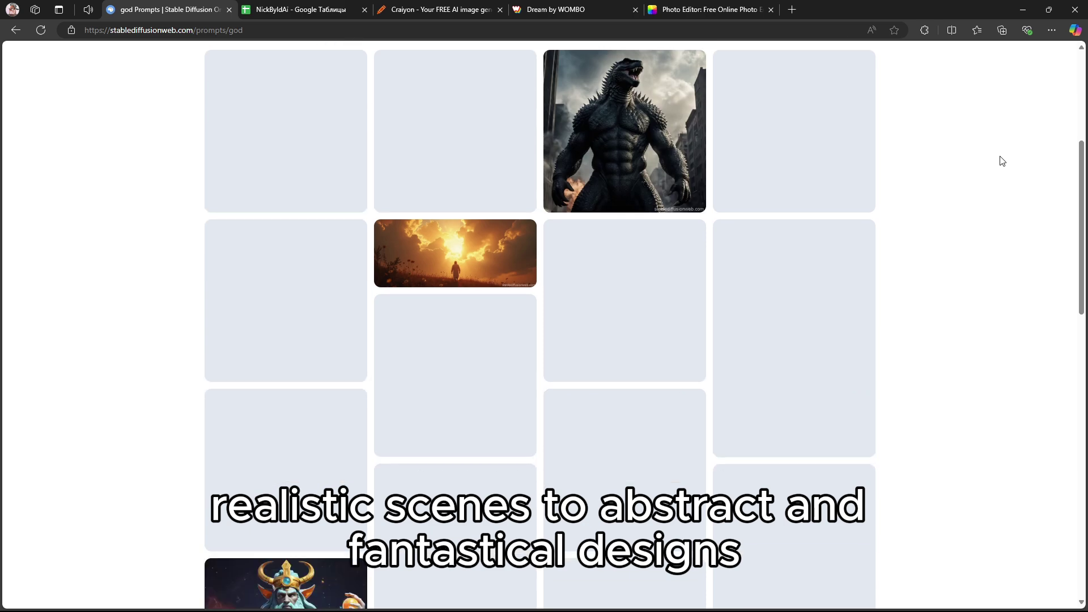
pyautogui.scroll(-2, 956, 274)
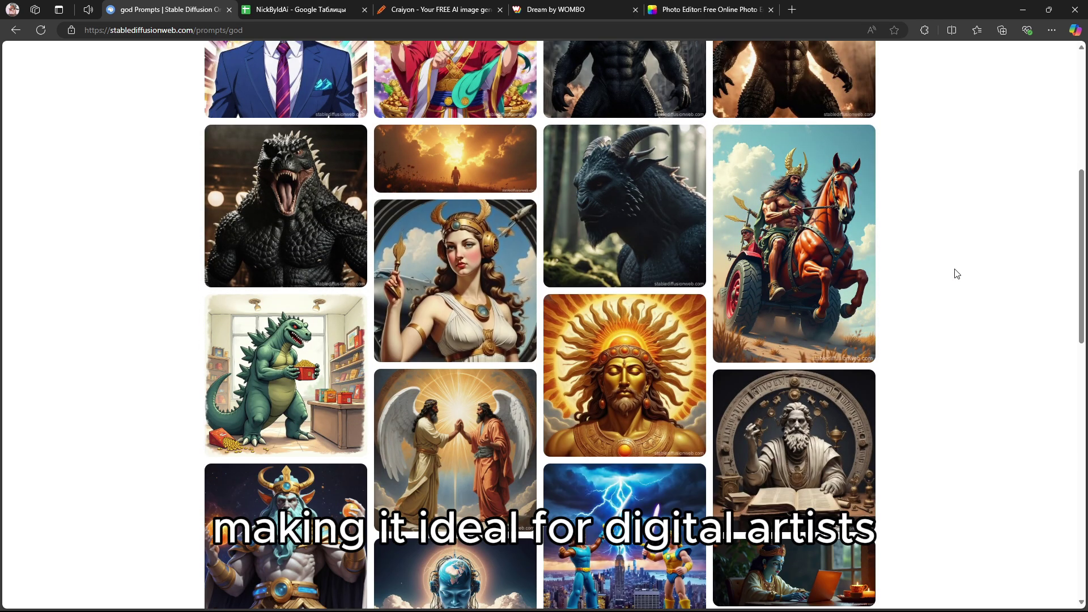
pyautogui.scroll(-2, 956, 274)
pyautogui.scroll(-3, 955, 273)
pyautogui.scroll(-5, 956, 274)
pyautogui.scroll(-3, 955, 274)
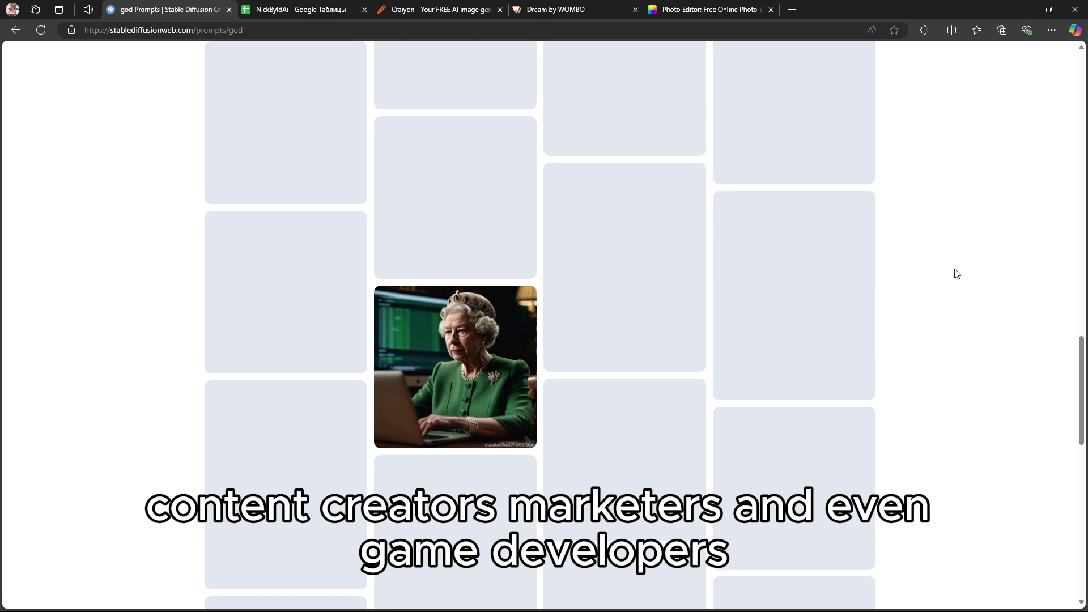
pyautogui.scroll(-2, 956, 273)
pyautogui.scroll(-3, 956, 274)
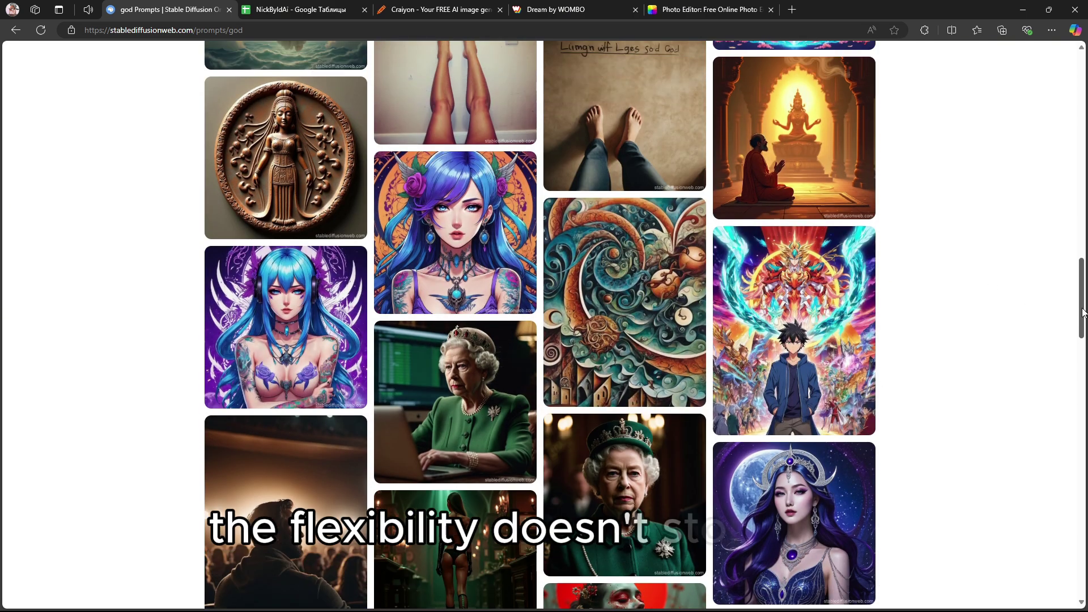
pyautogui.moveTo(1082, 324); pyautogui.dragTo(1069, 68)
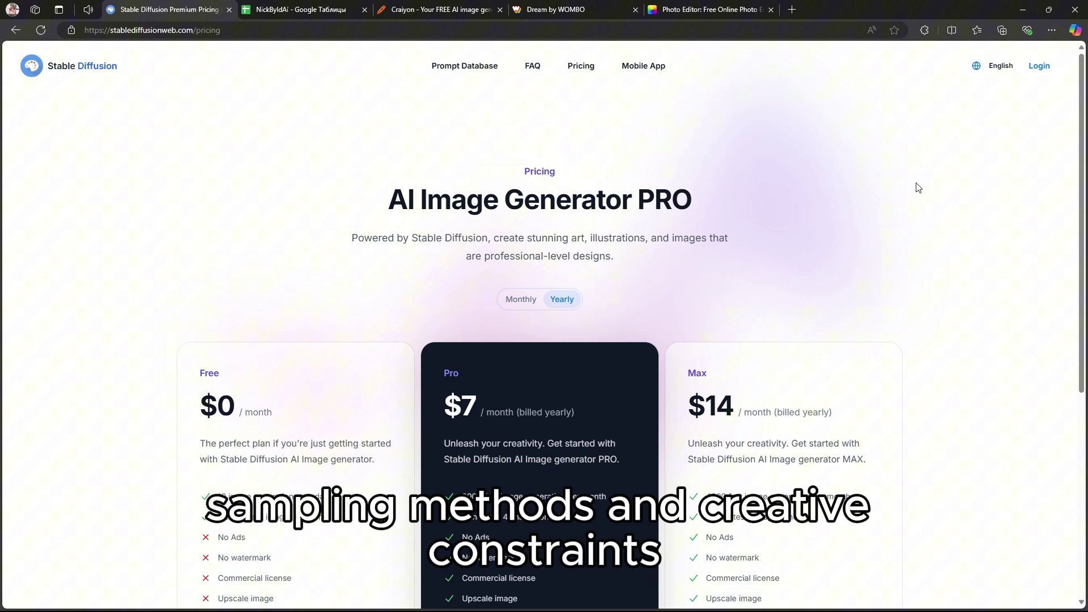
pyautogui.scroll(-4, 919, 187)
pyautogui.scroll(-3, 918, 187)
pyautogui.scroll(-1, 989, 158)
pyautogui.scroll(4, 989, 157)
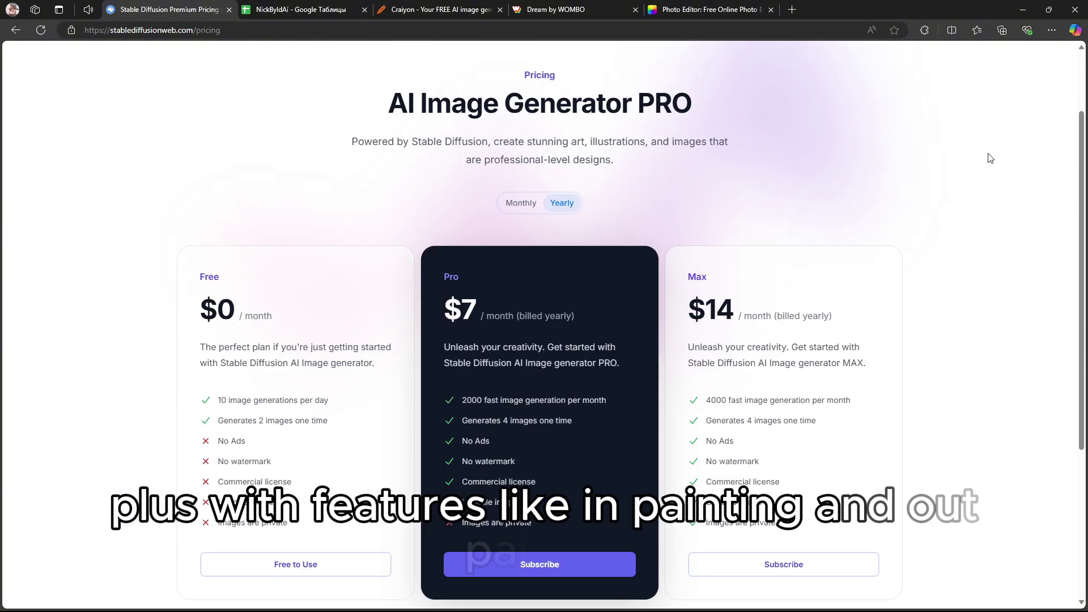
pyautogui.scroll(1, 935, 127)
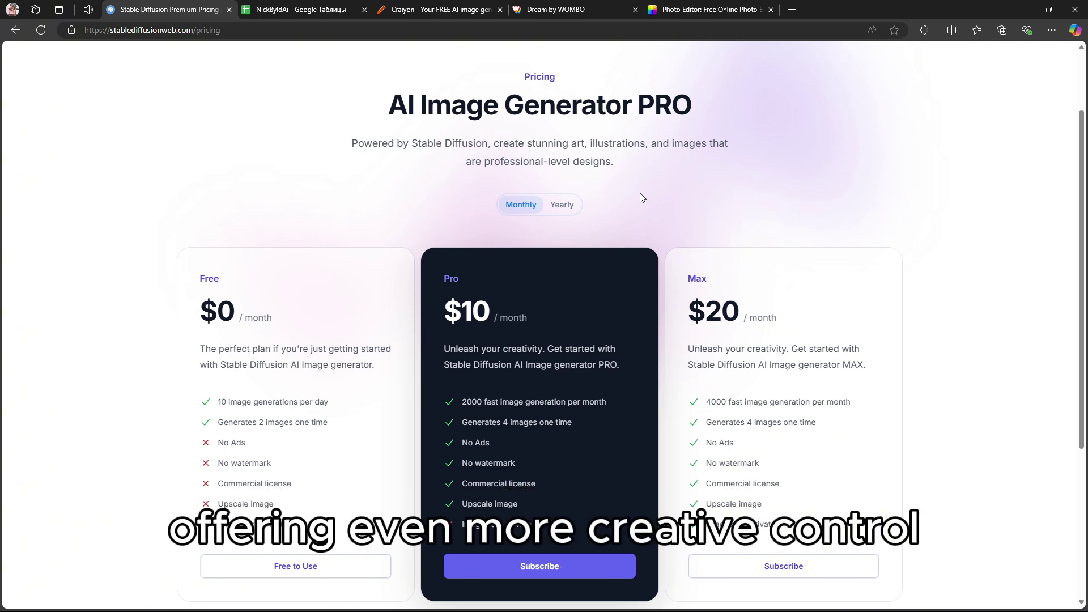
pyautogui.scroll(-3, 640, 193)
pyautogui.scroll(-2, 639, 194)
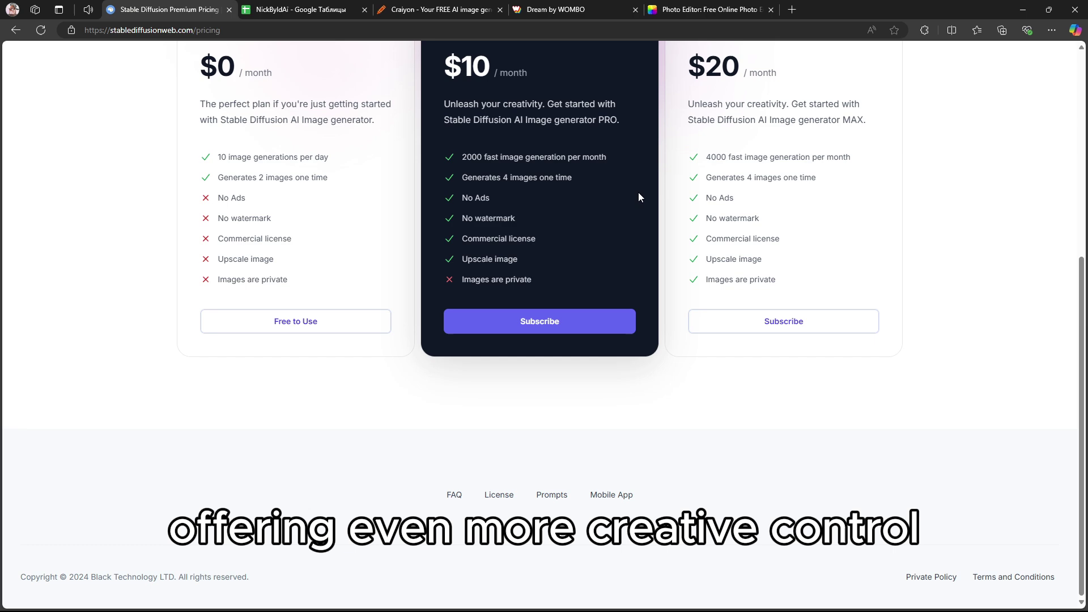
pyautogui.scroll(8, 663, 476)
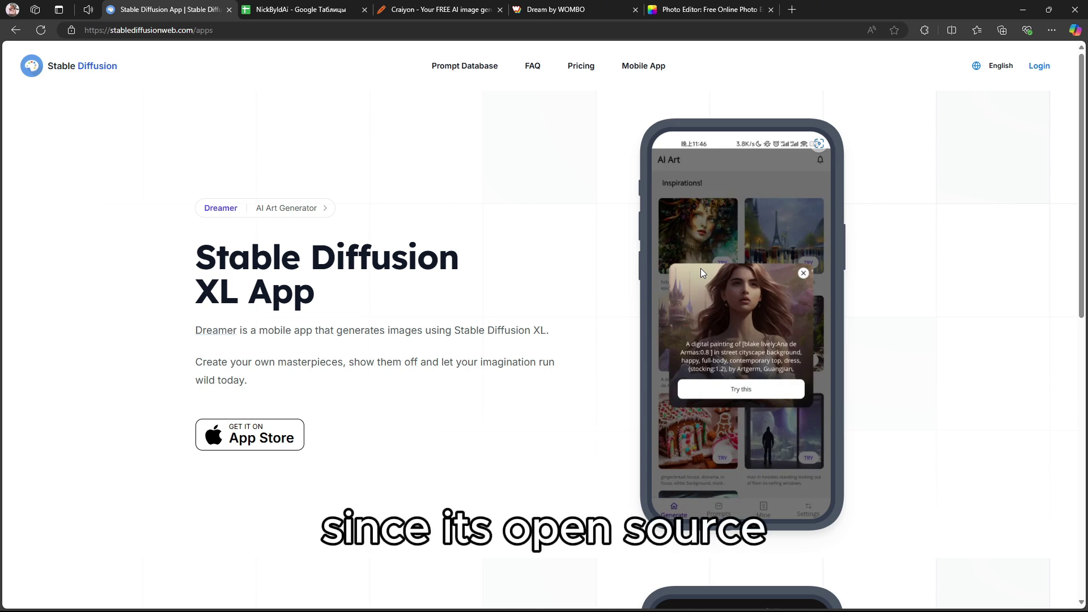
pyautogui.scroll(-6, 701, 268)
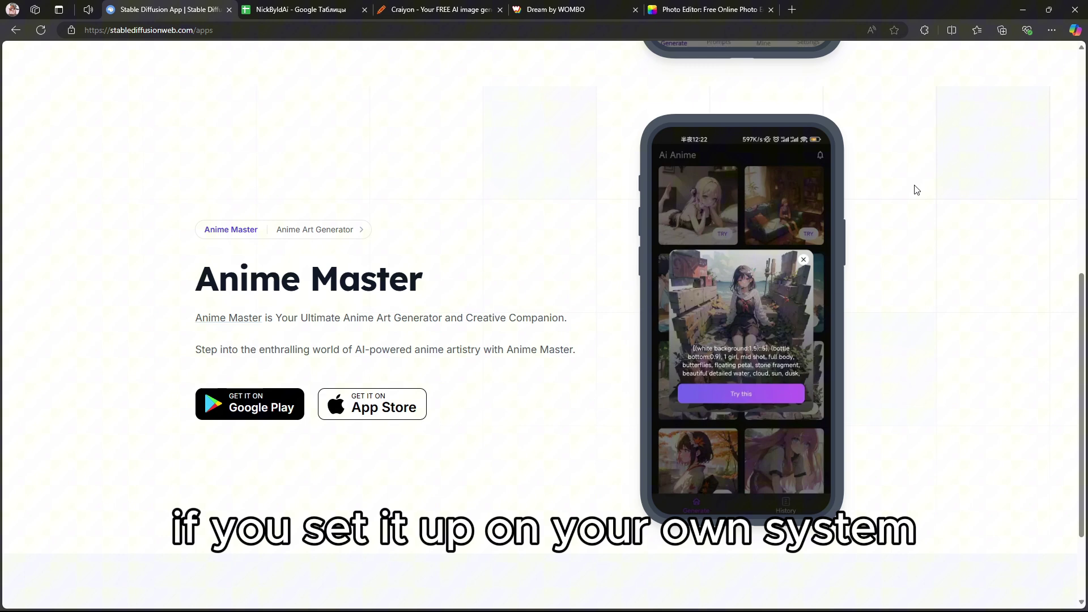
pyautogui.scroll(-4, 915, 189)
pyautogui.scroll(10, 916, 190)
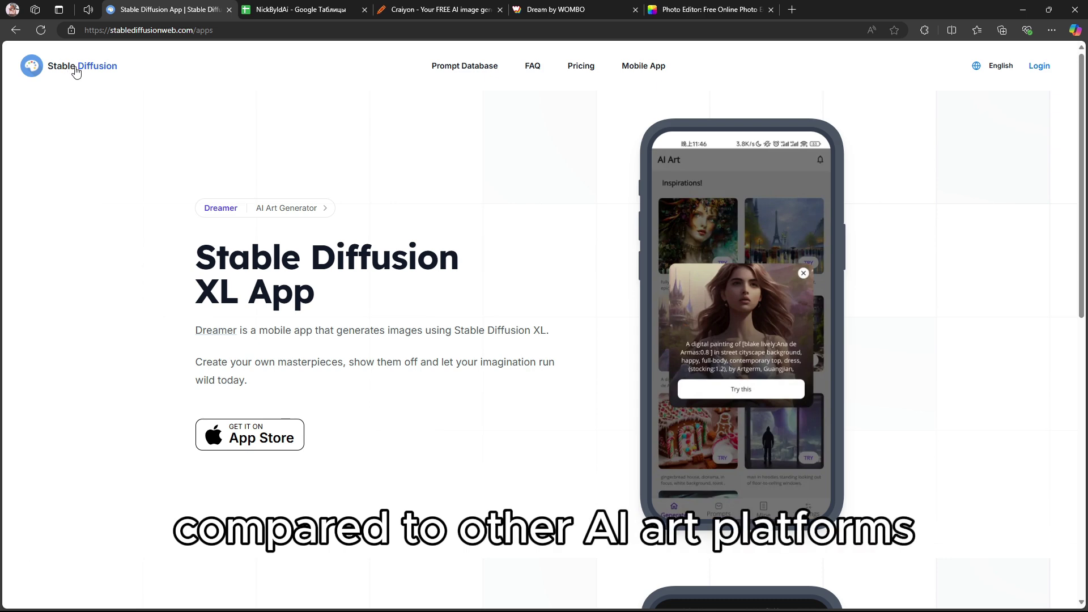
# Return home, browse the Aspect ratio and Style options, then start the 'forest' prompt.
pyautogui.click(76, 71)
pyautogui.scroll(-4, 696, 181)
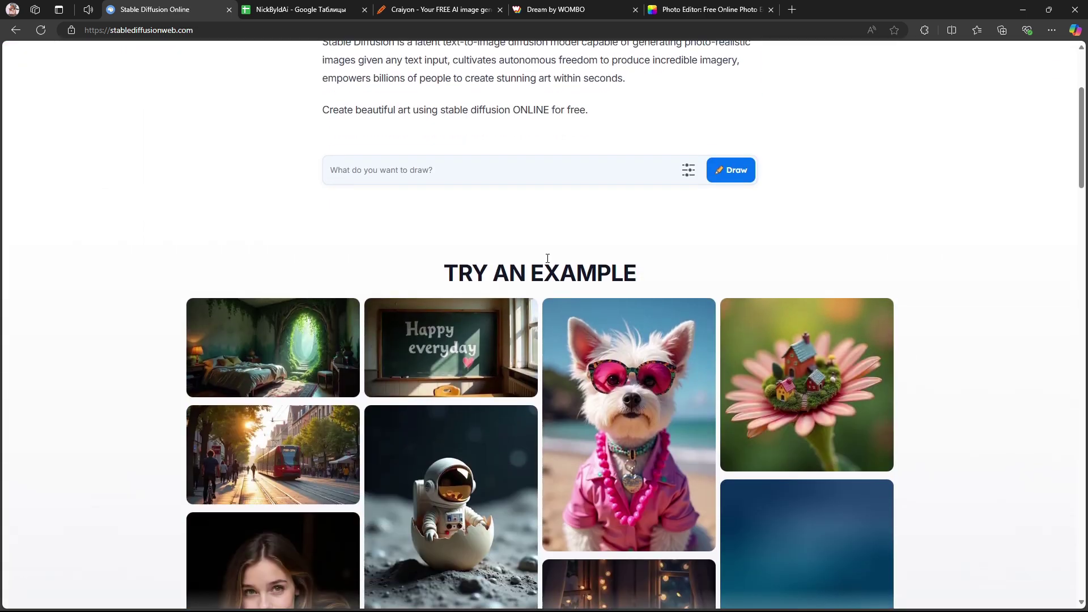
pyautogui.click(690, 171)
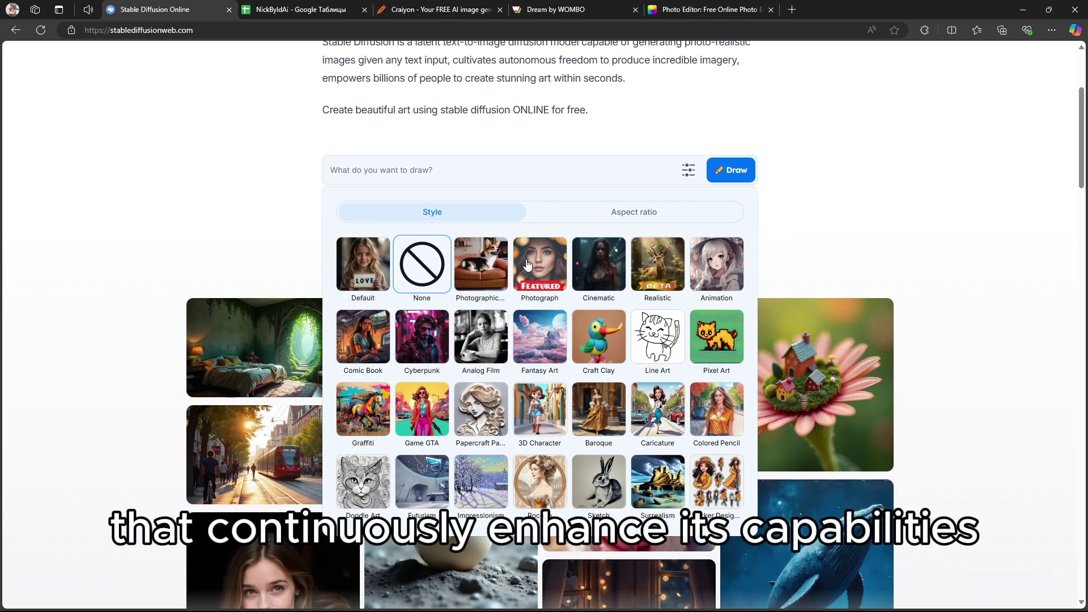
pyautogui.click(633, 212)
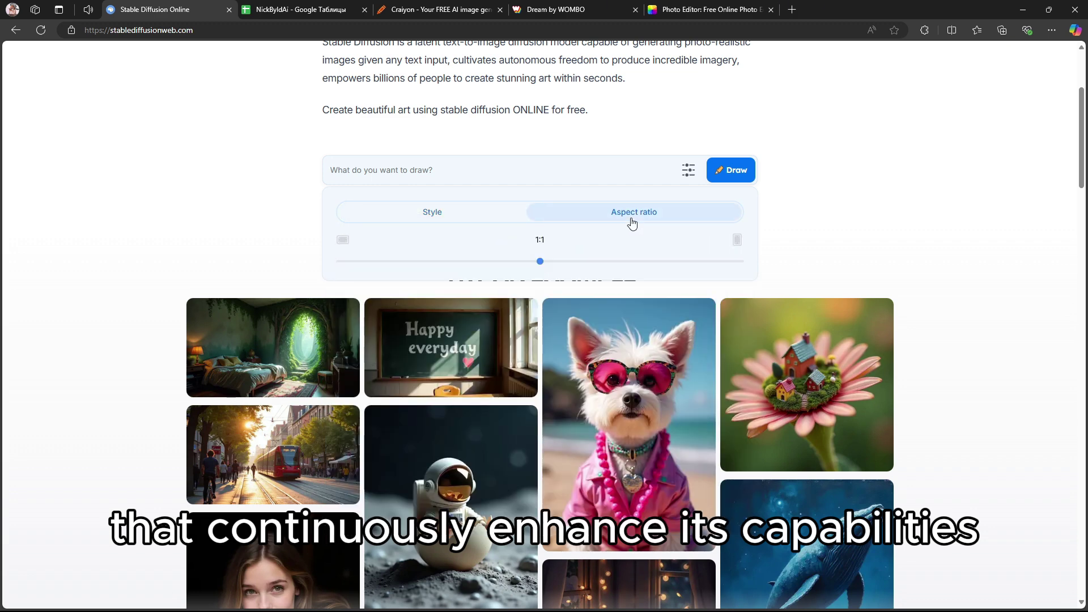
pyautogui.click(487, 214)
pyautogui.click(487, 171)
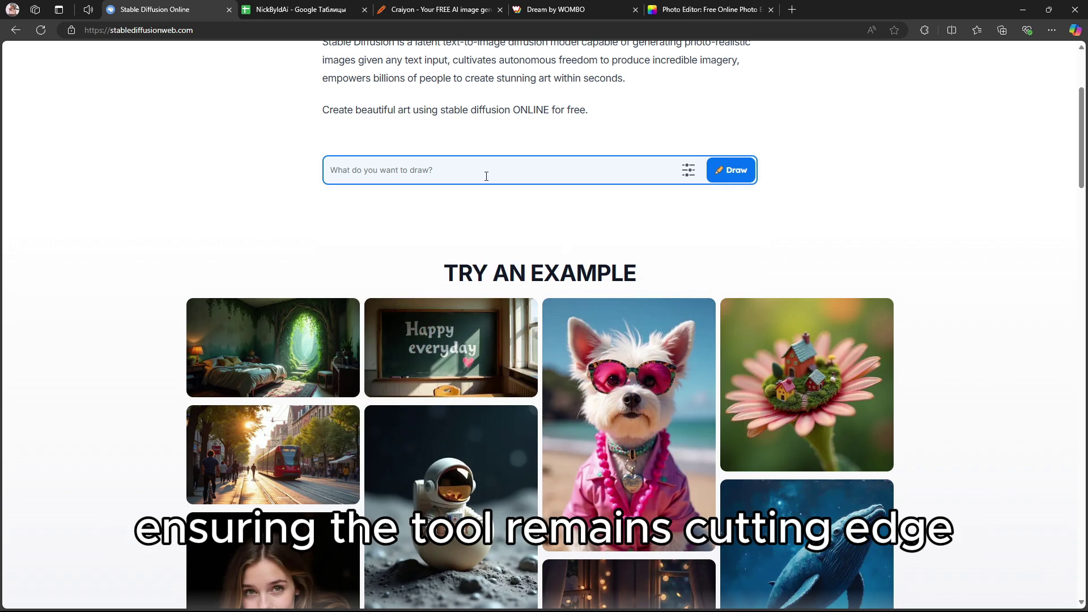
pyautogui.write('fore')
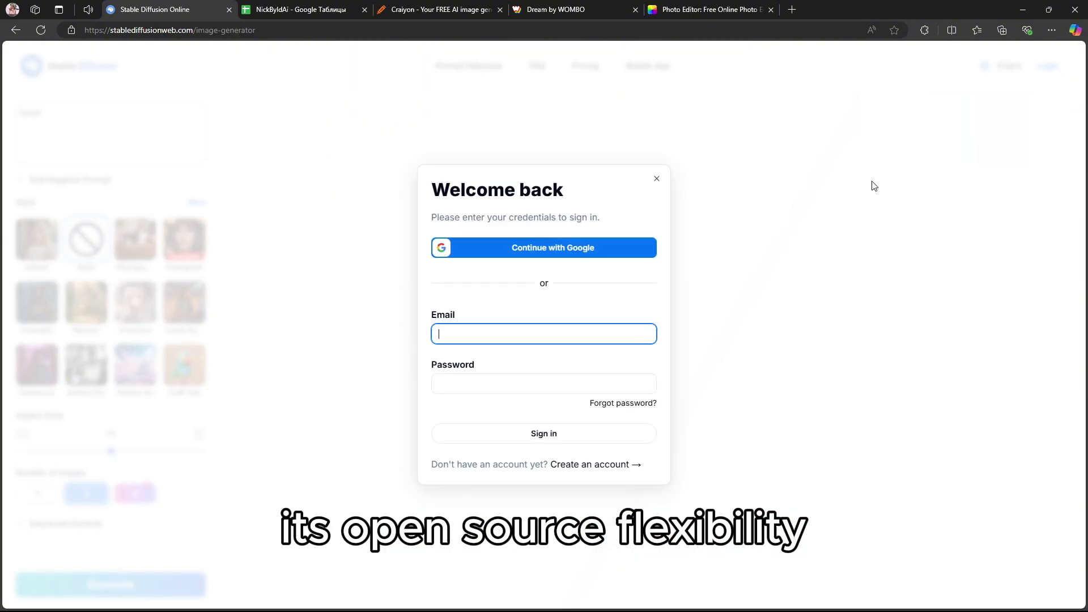
# Dismiss the 'Welcome back' sign-in dialog over the 'forest' generator page.
pyautogui.click(657, 179)
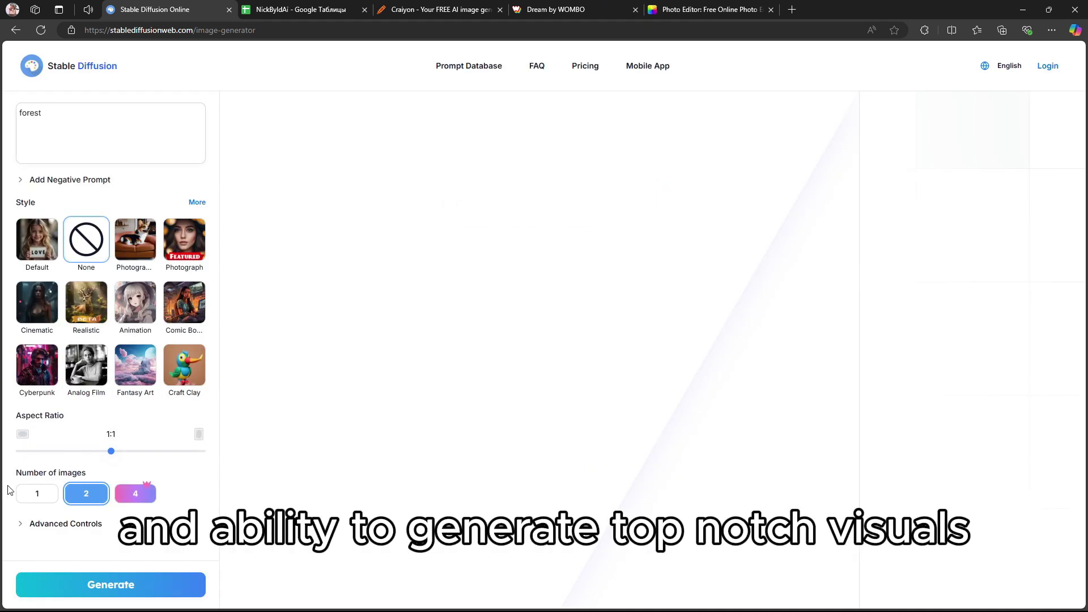
# Go back to the homepage via the Stable Diffusion logo and scroll to the FAQ.
pyautogui.click(106, 67)
pyautogui.scroll(-5, 544, 340)
pyautogui.scroll(-3, 544, 384)
pyautogui.scroll(-5, 544, 463)
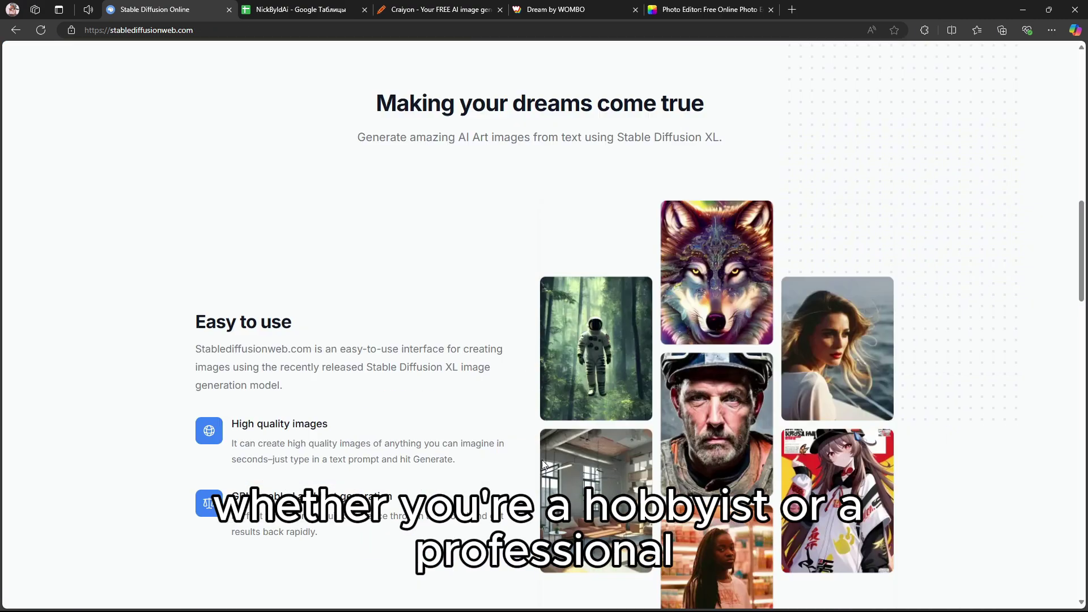
pyautogui.scroll(-2, 576, 395)
pyautogui.scroll(2, 575, 395)
pyautogui.scroll(-1, 213, 403)
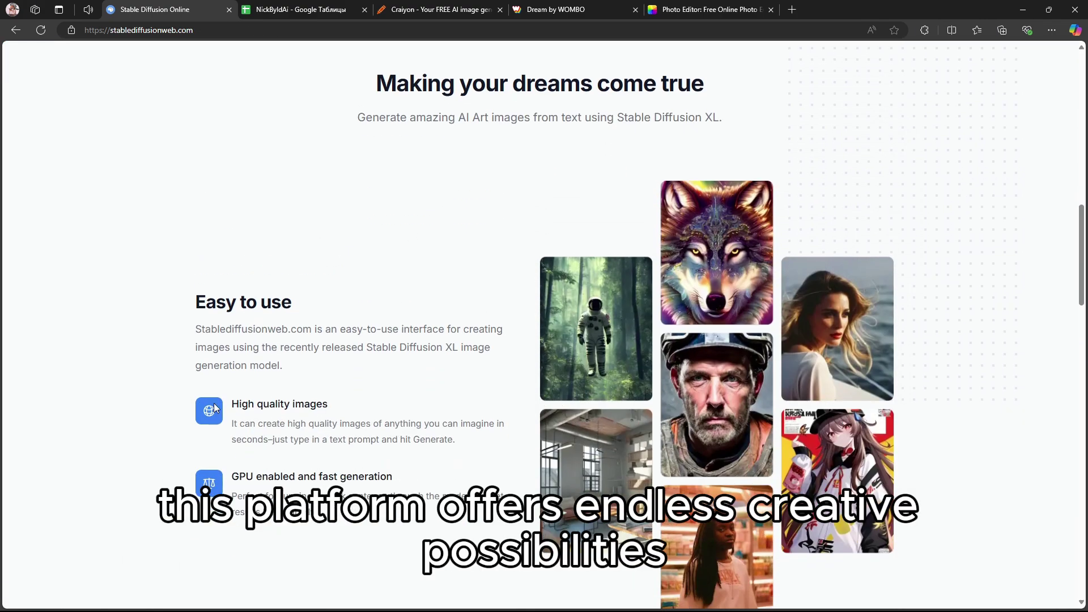
pyautogui.scroll(-4, 213, 403)
pyautogui.scroll(-5, 425, 400)
pyautogui.scroll(-5, 622, 357)
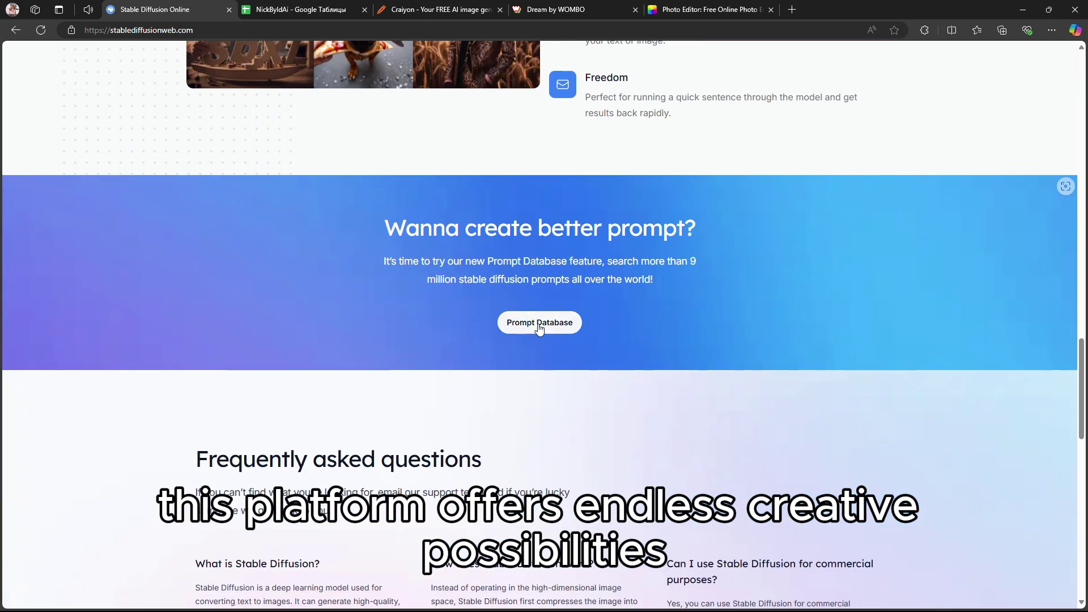
pyautogui.scroll(-5, 581, 342)
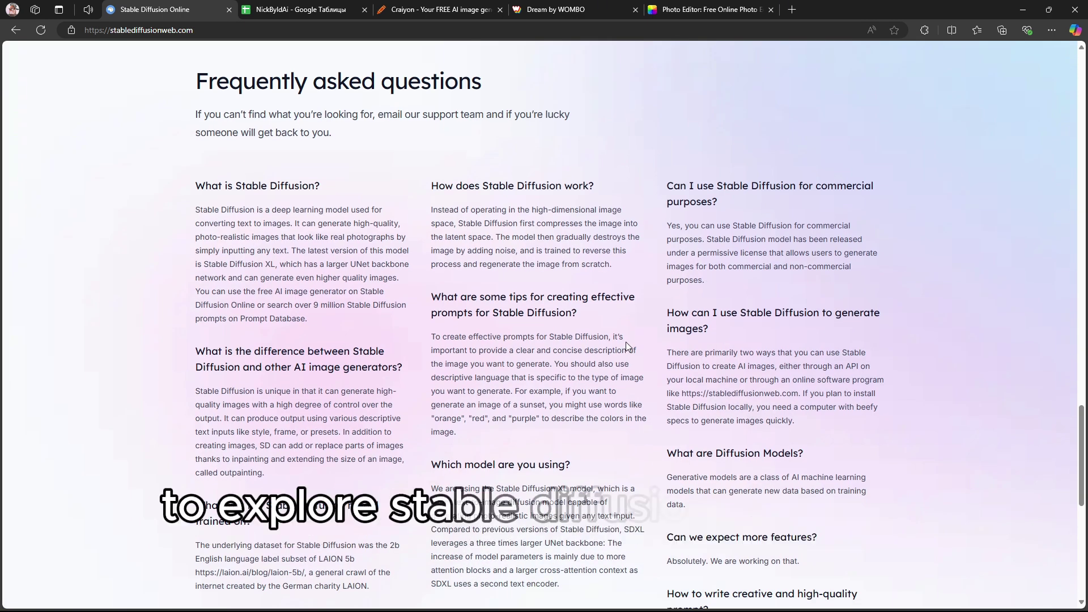